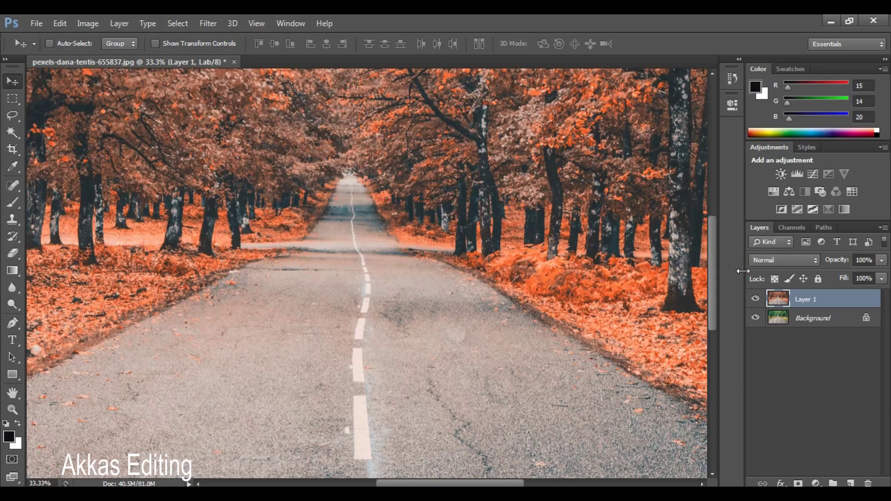
Toggle the orange layer off and on to compare with the original, then fit the image in view
click(756, 301)
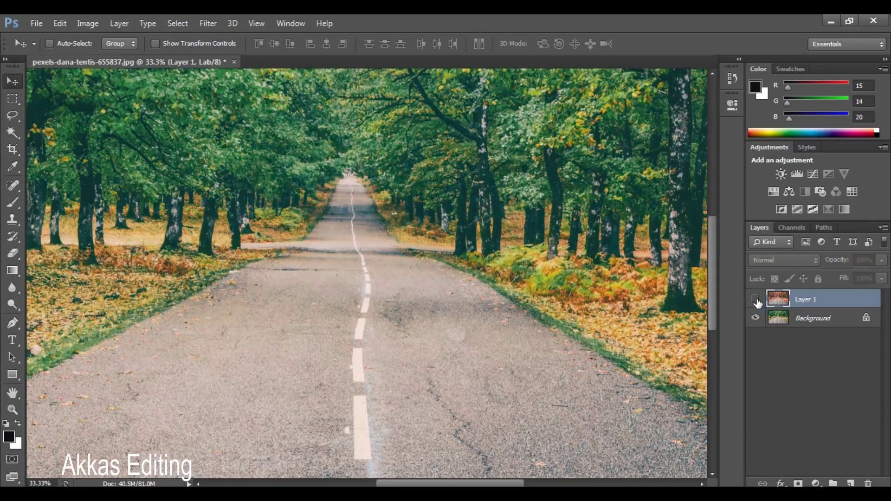
click(756, 301)
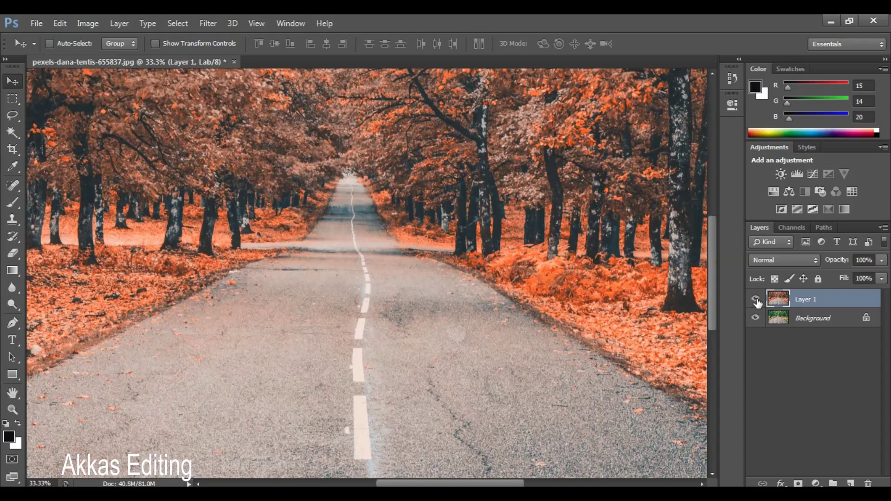
key(ctrl+minus)
key(ctrl+minus)
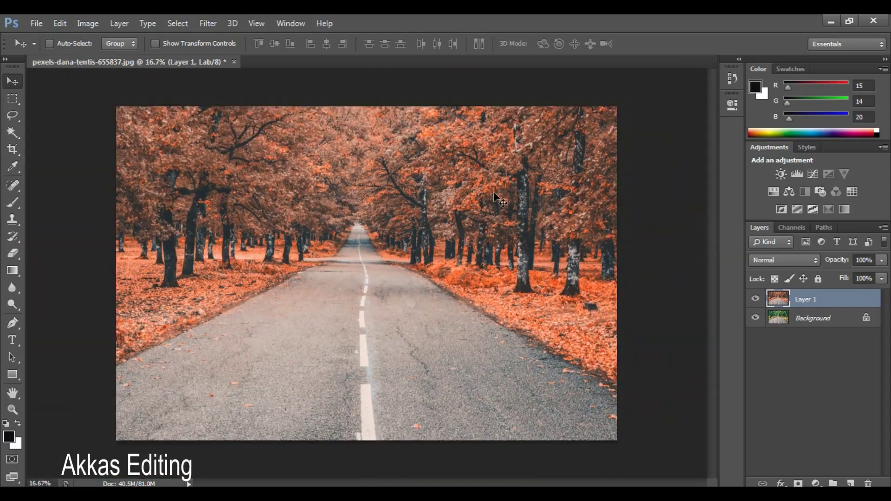
Close the edited document without saving and fit the original green road photo in view
click(234, 62)
click(444, 209)
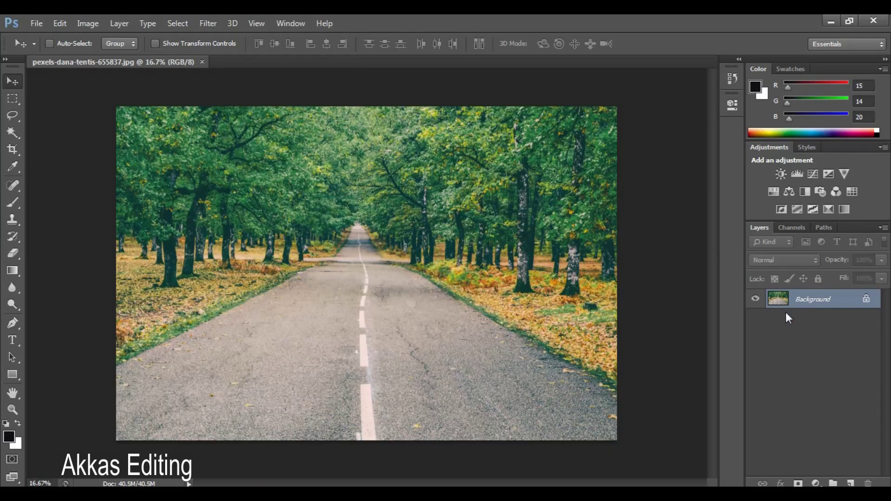
key(ctrl+plus)
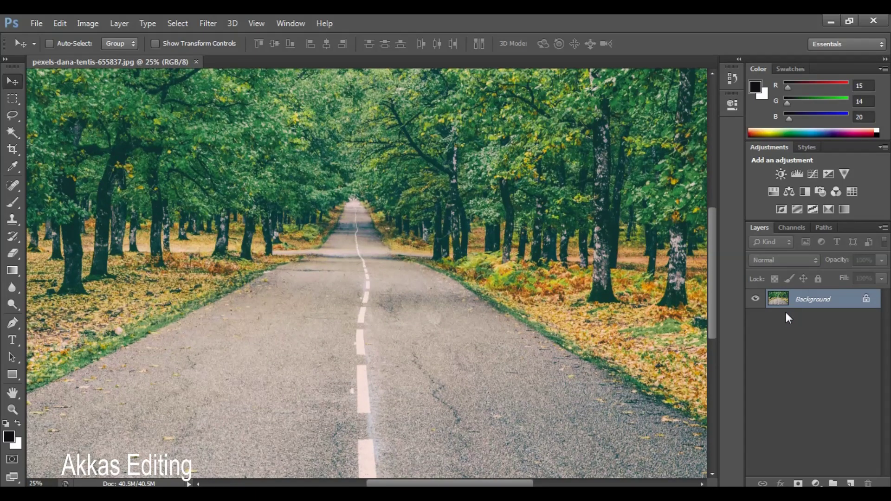
key(ctrl+minus)
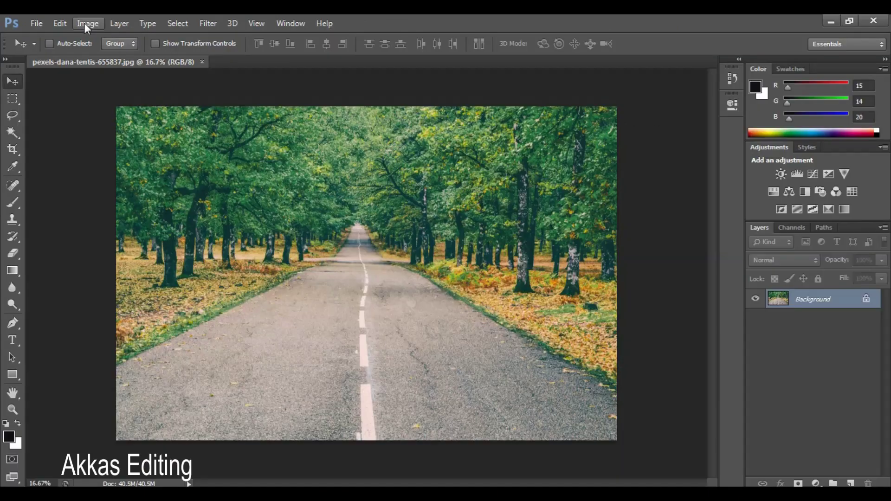
Switch the road photo to Lab Color through Image > Mode
click(84, 23)
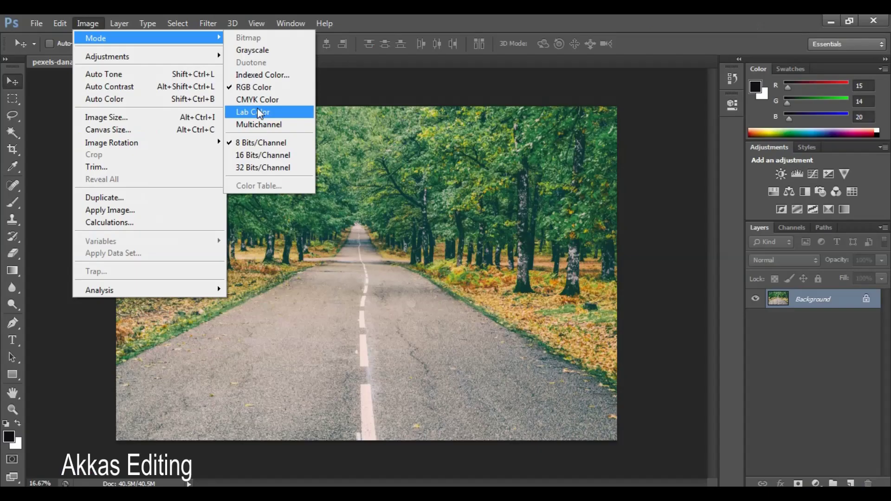
click(259, 113)
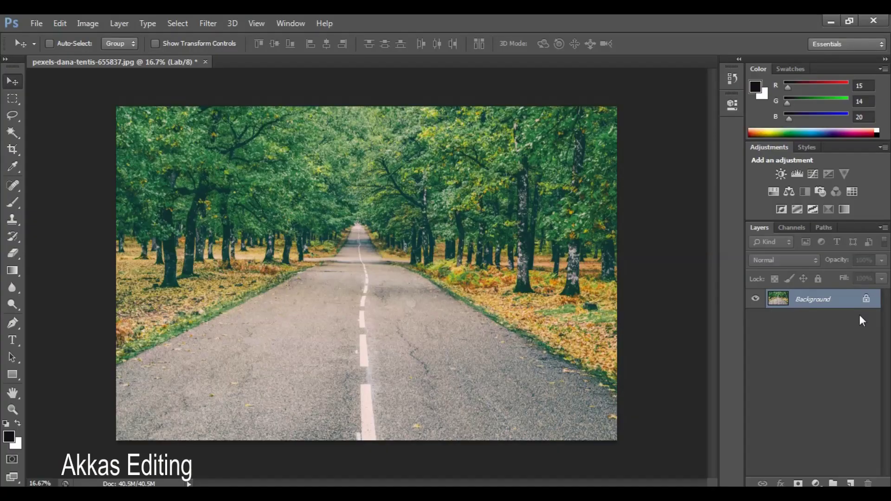
Duplicate the Background onto Layer 1 and show its Lightness, a and b channels
key(ctrl+j)
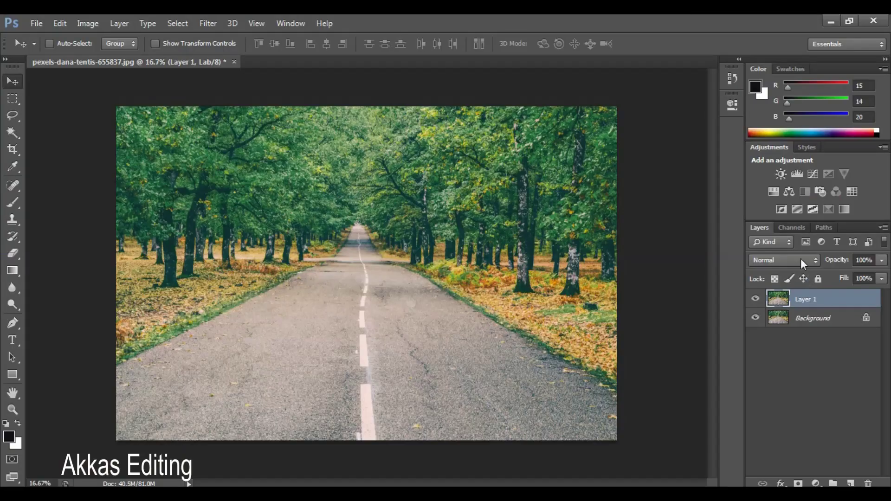
click(791, 228)
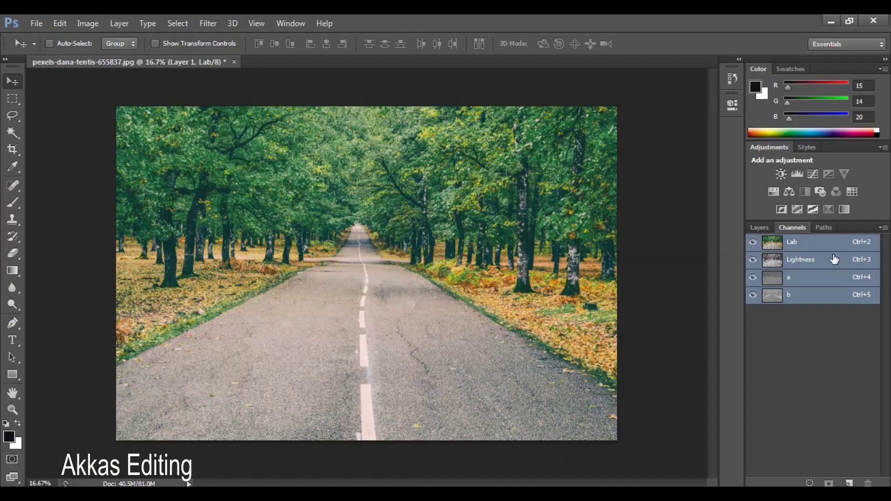
Select all of the b channel and copy it to the clipboard
click(795, 299)
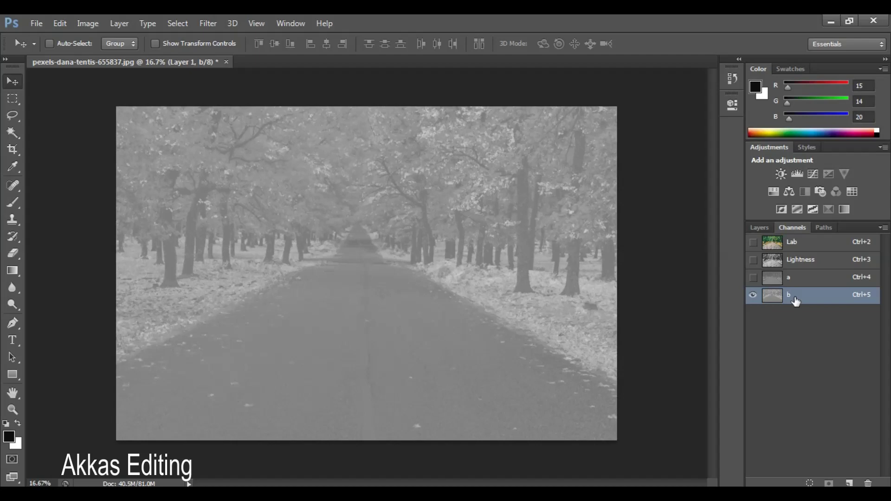
key(ctrl+a)
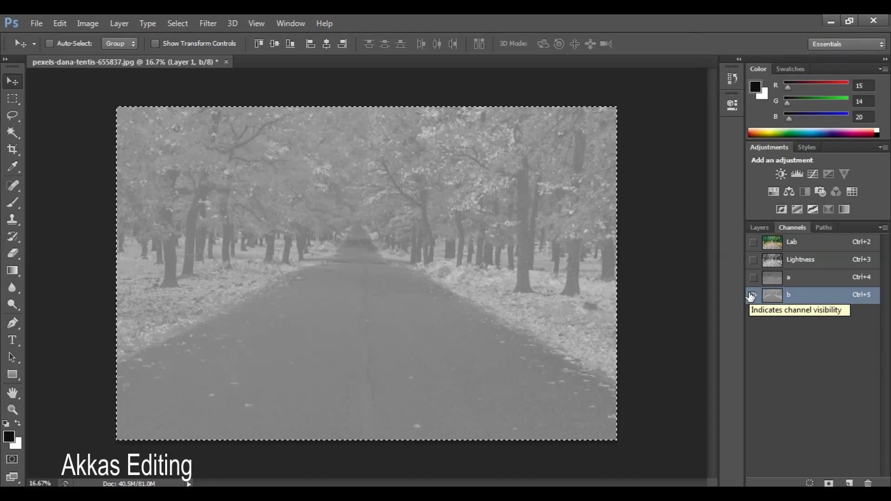
click(752, 296)
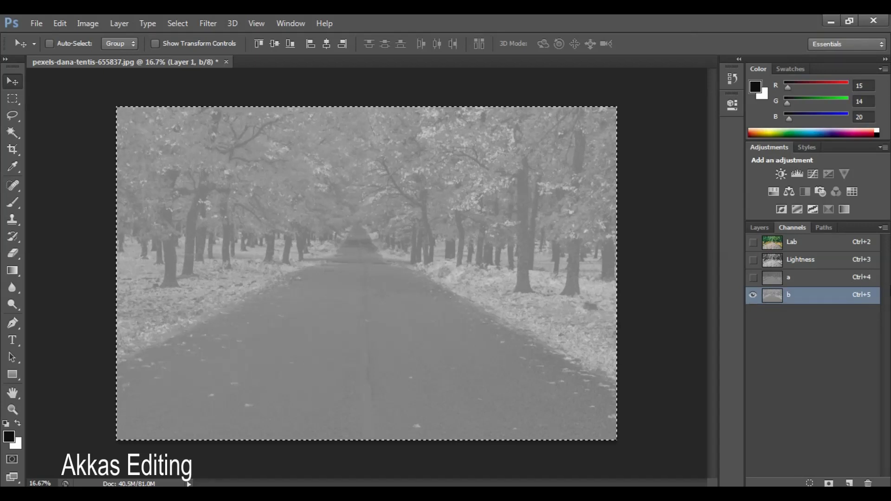
key(ctrl+c)
Paste the b channel into the a channel, deselect, and view the orange Lab composite
click(815, 280)
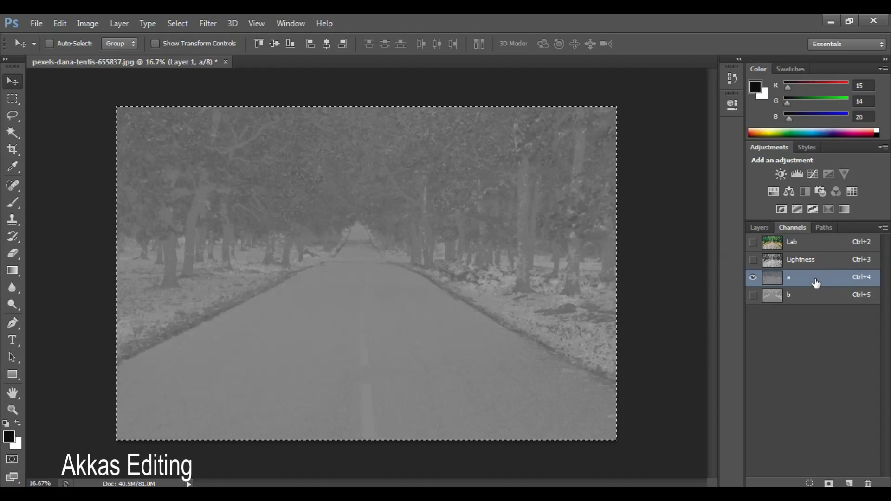
key(ctrl+v)
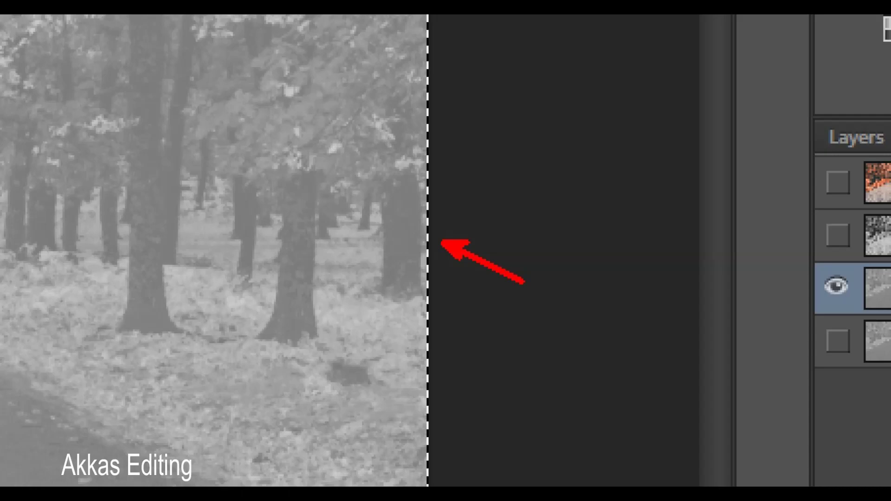
key(ctrl+d)
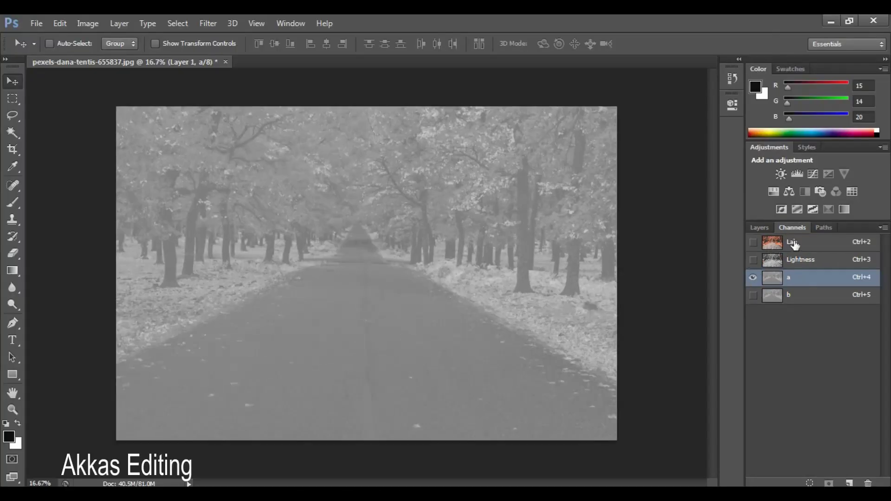
click(794, 243)
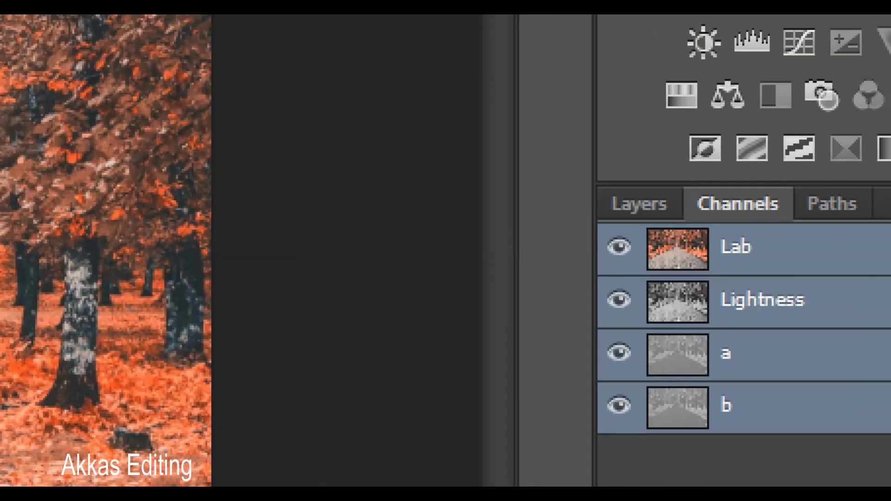
Keep the Lab composite active and go back to the Layers panel showing Layer 1
click(815, 239)
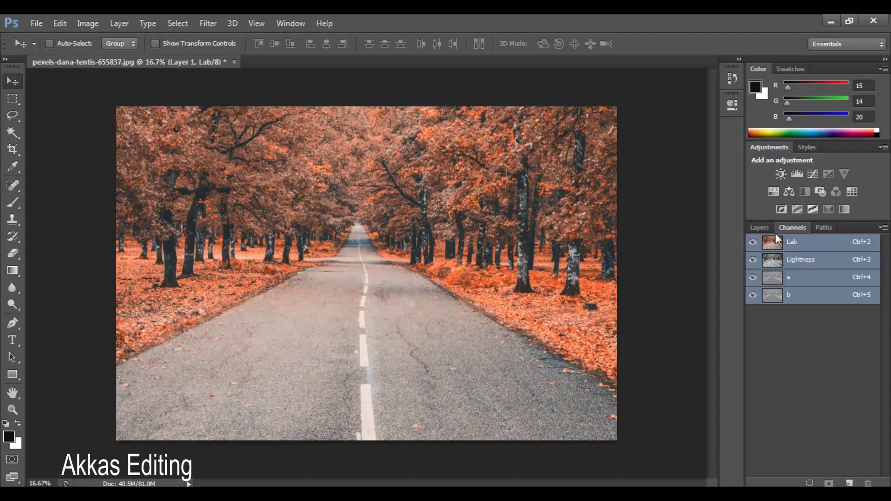
click(761, 228)
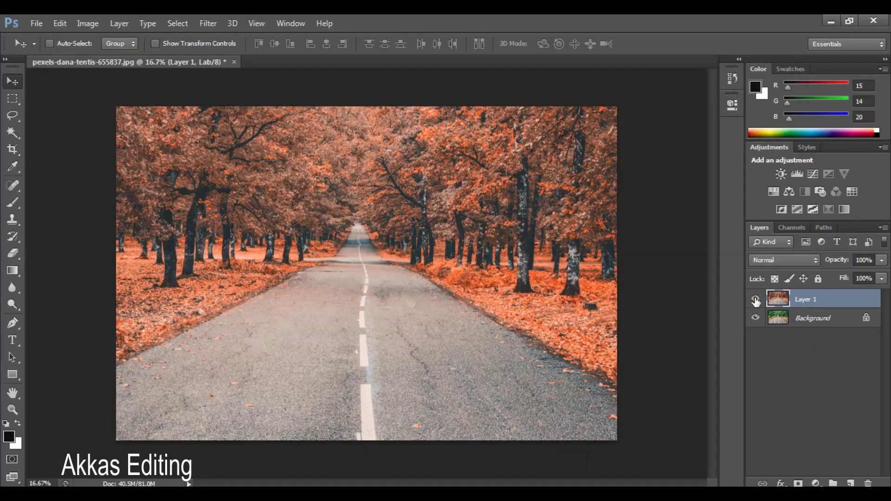
click(755, 300)
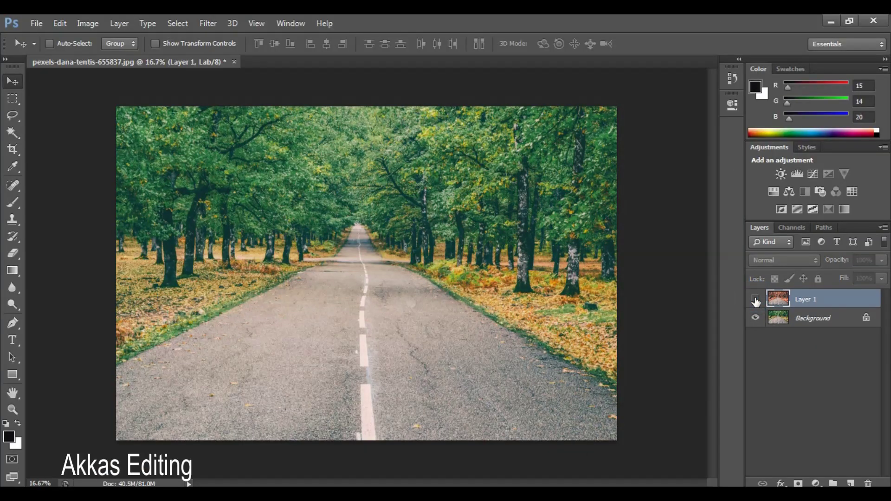
click(755, 301)
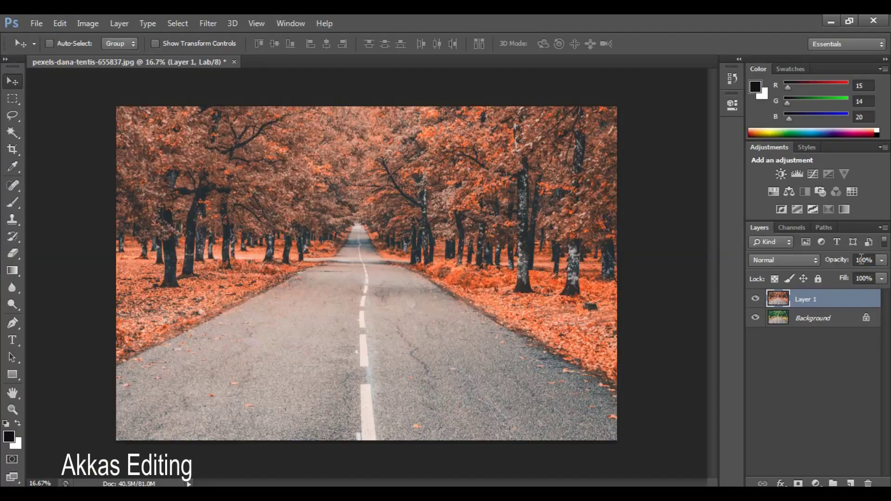
Set Layer 1's opacity to 85%
drag(844, 265, 833, 267)
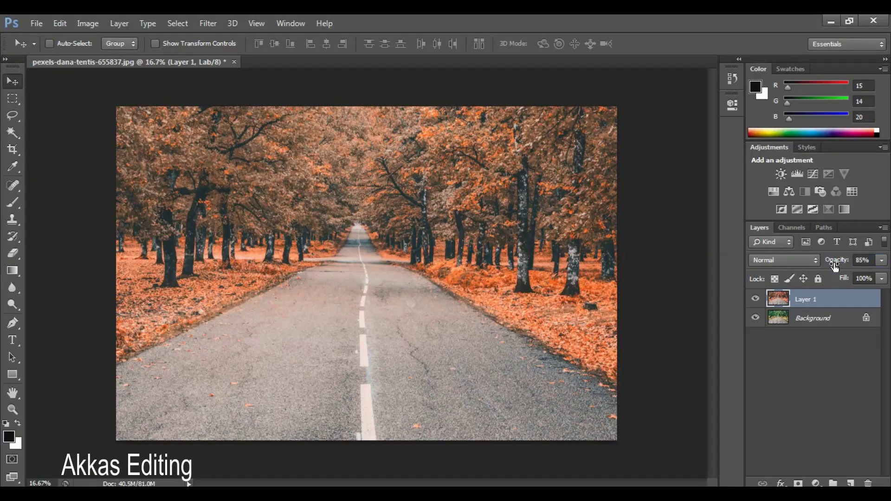